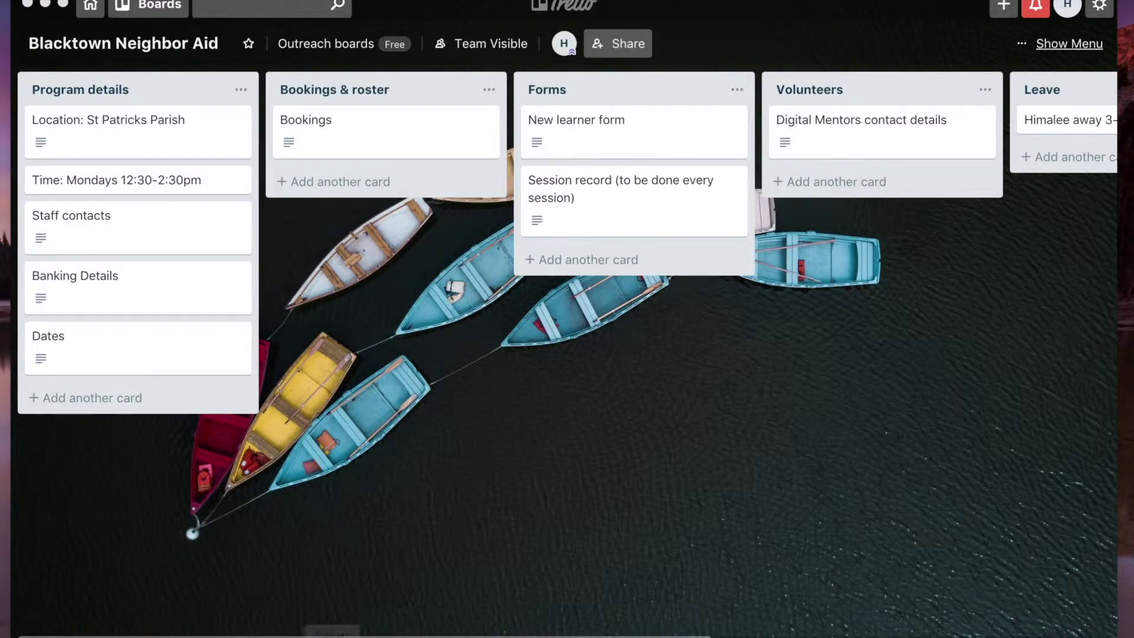
Go to trello.com in a new browser window and reach the sign-in page
left_click(331, 629)
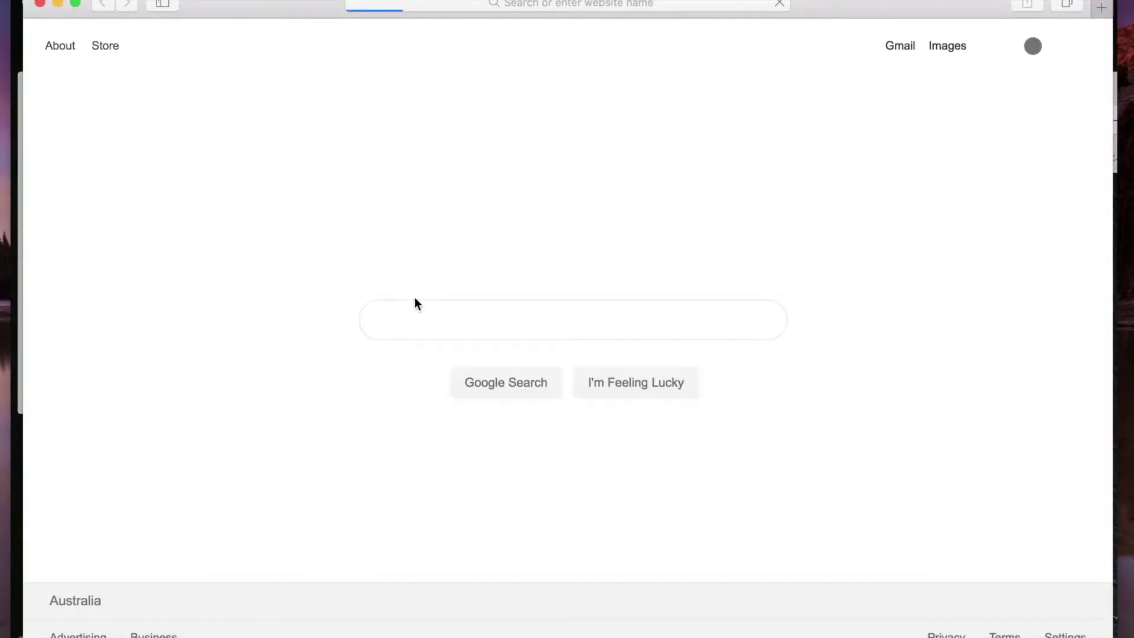
key("super+l")
type("trello.com")
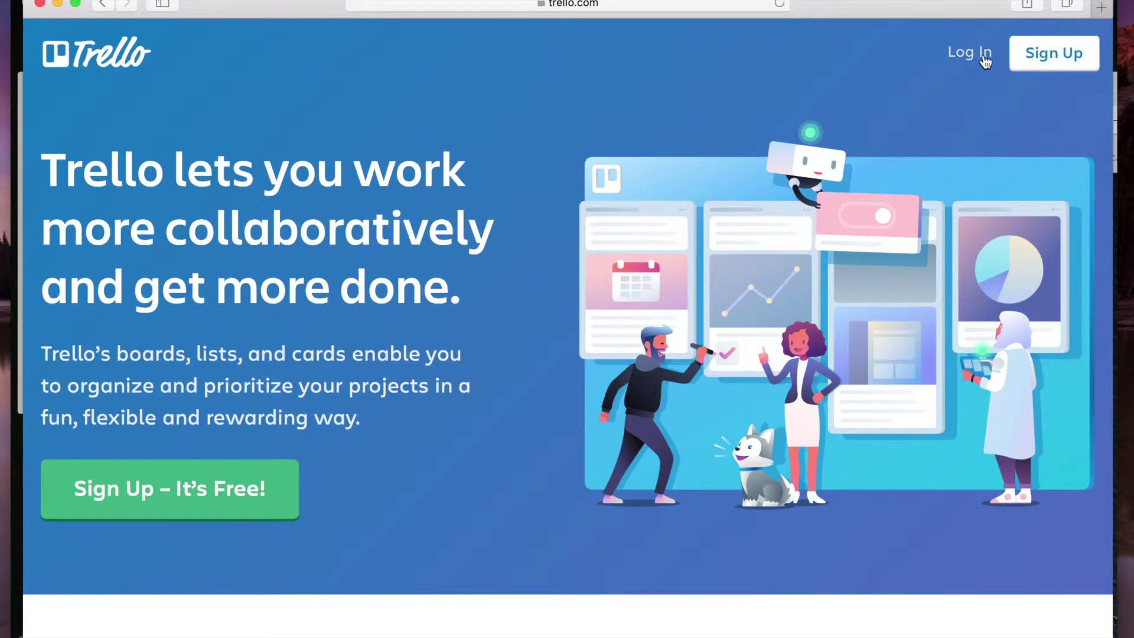
left_click(972, 54)
type("h")
Enter the account email and password and sign in to the Blacktown Neighbor Aid board
key("BackSpace")
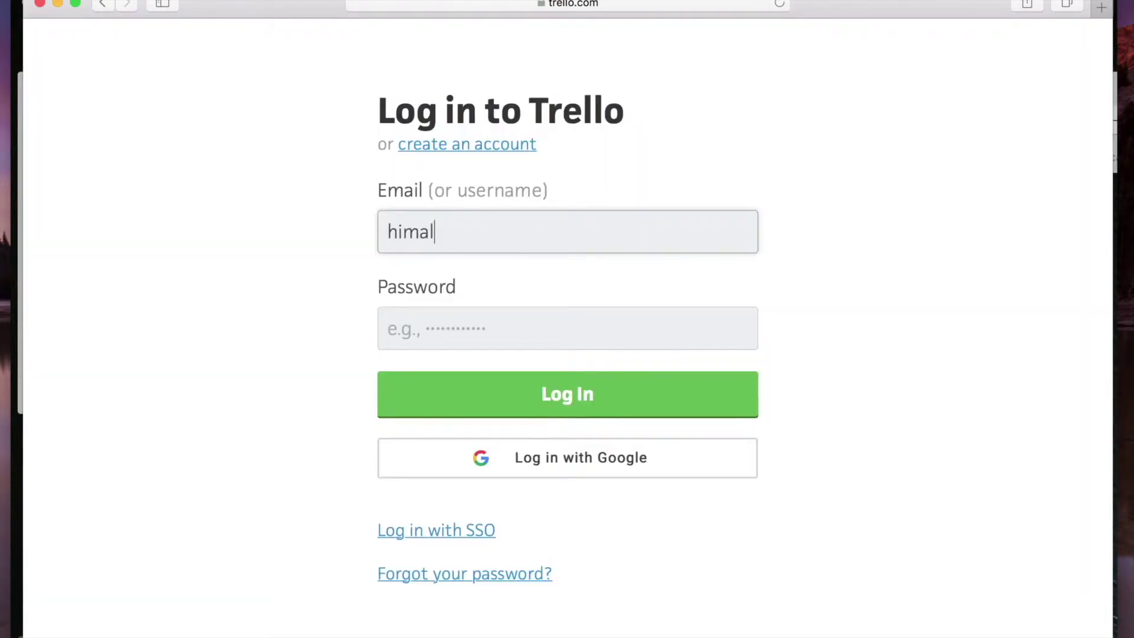
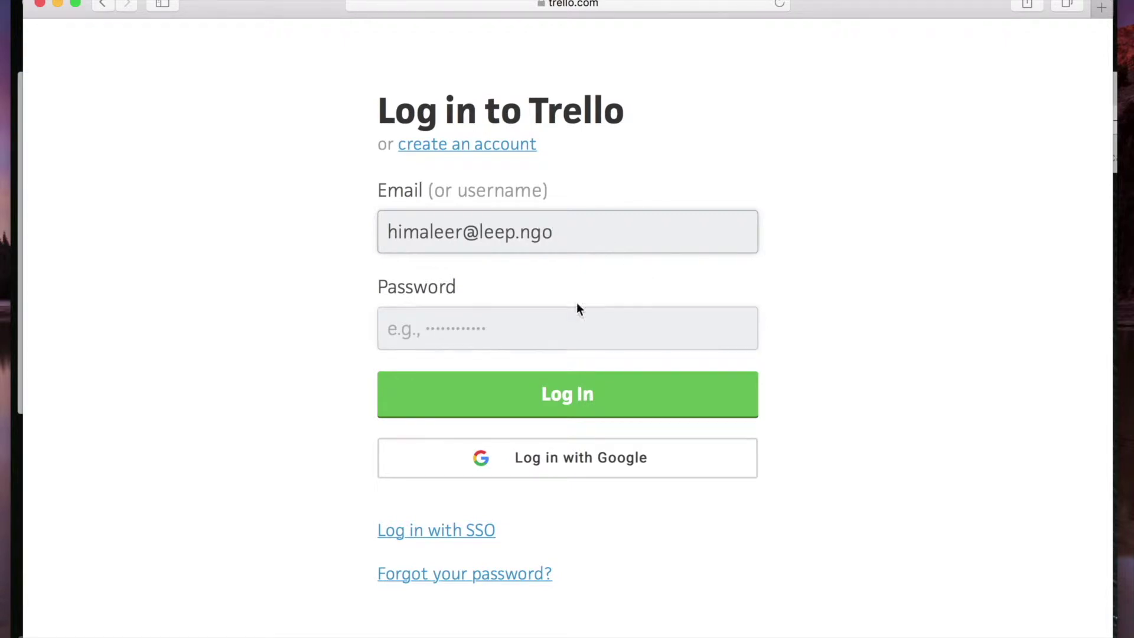
left_click(575, 325)
type("••••••••••••••••")
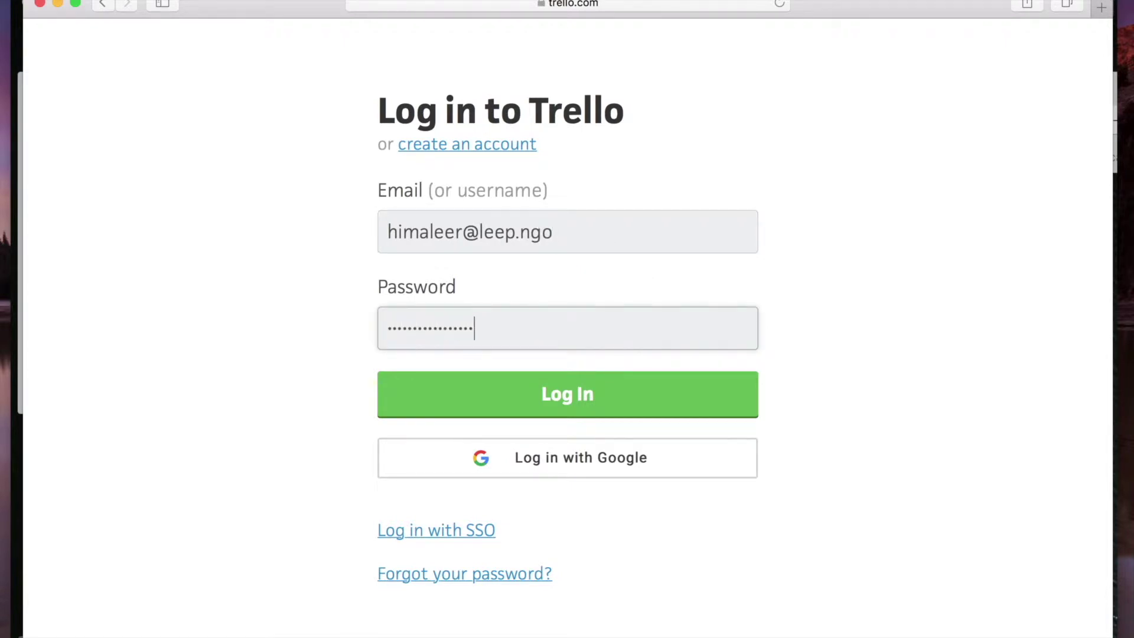
left_click(584, 399)
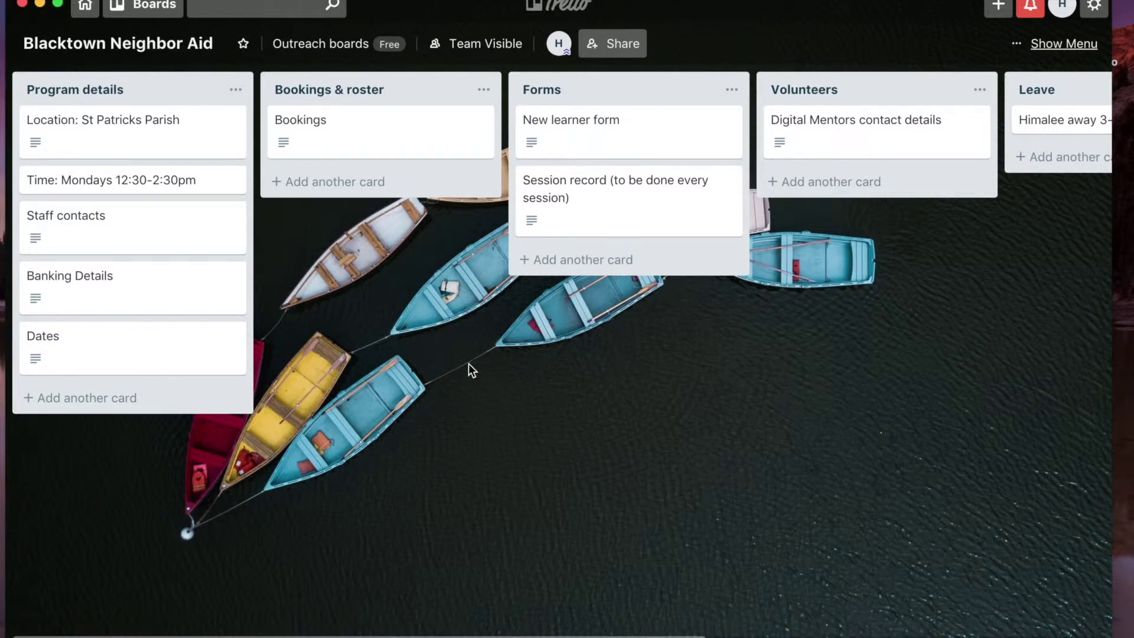
mouse_move(133, 285)
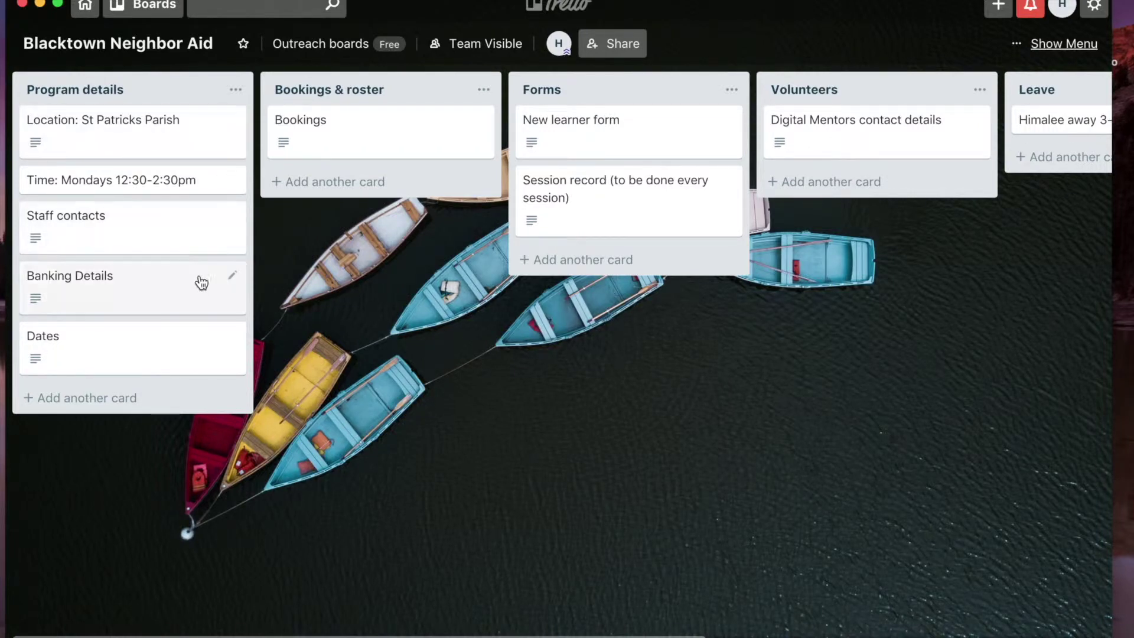
View the Location: St Patricks Parish card, then the Banking Details card's account description
left_click(164, 134)
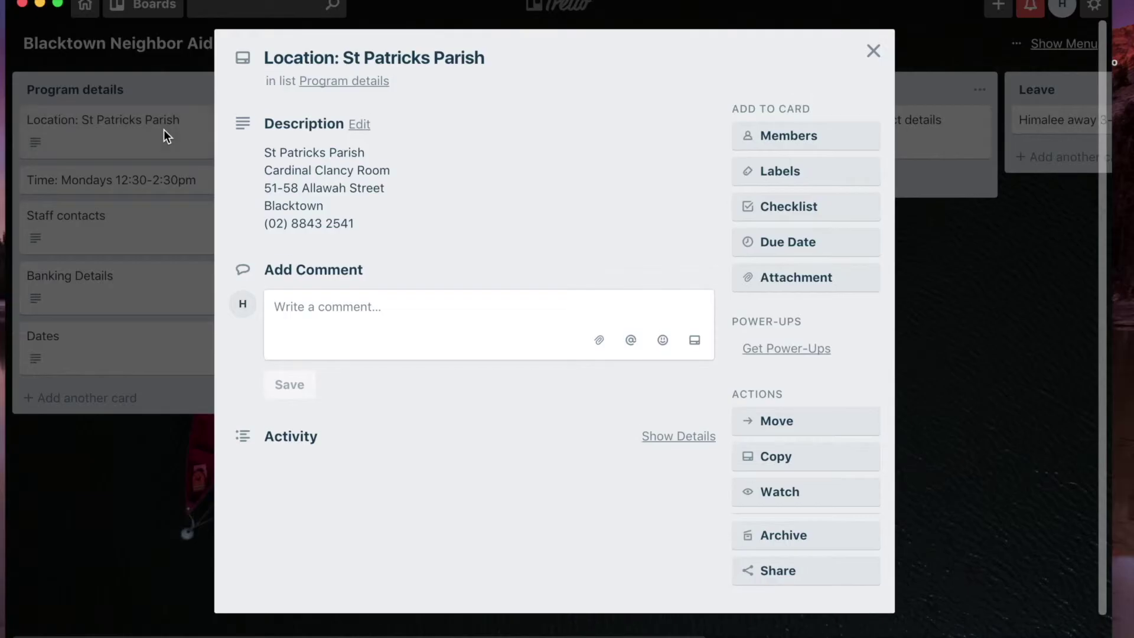
left_click(869, 48)
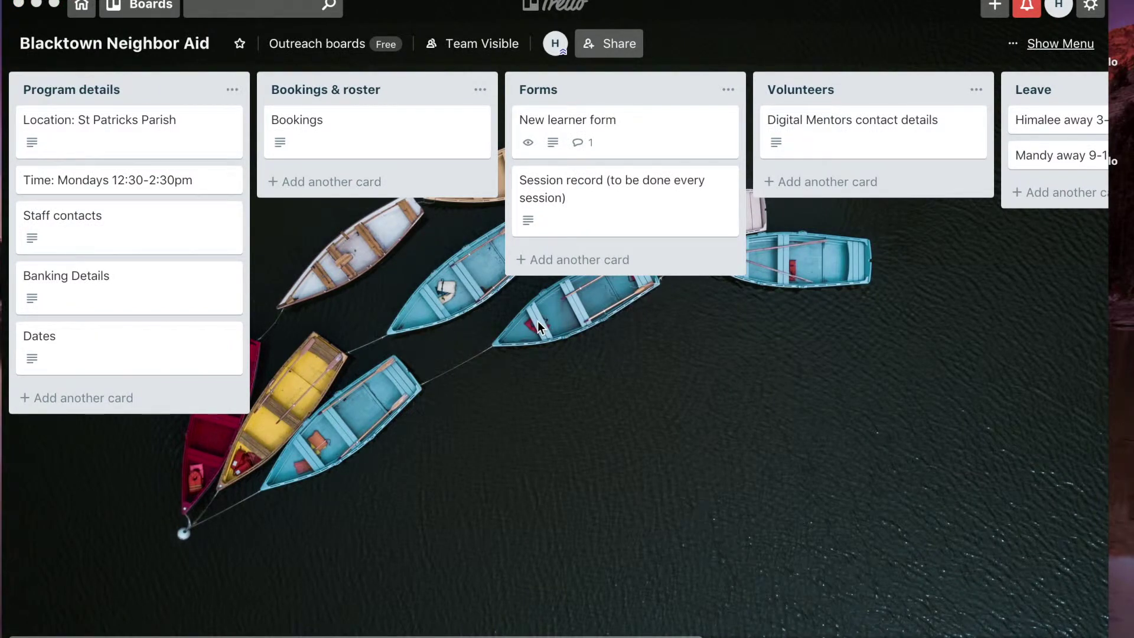
left_click(108, 289)
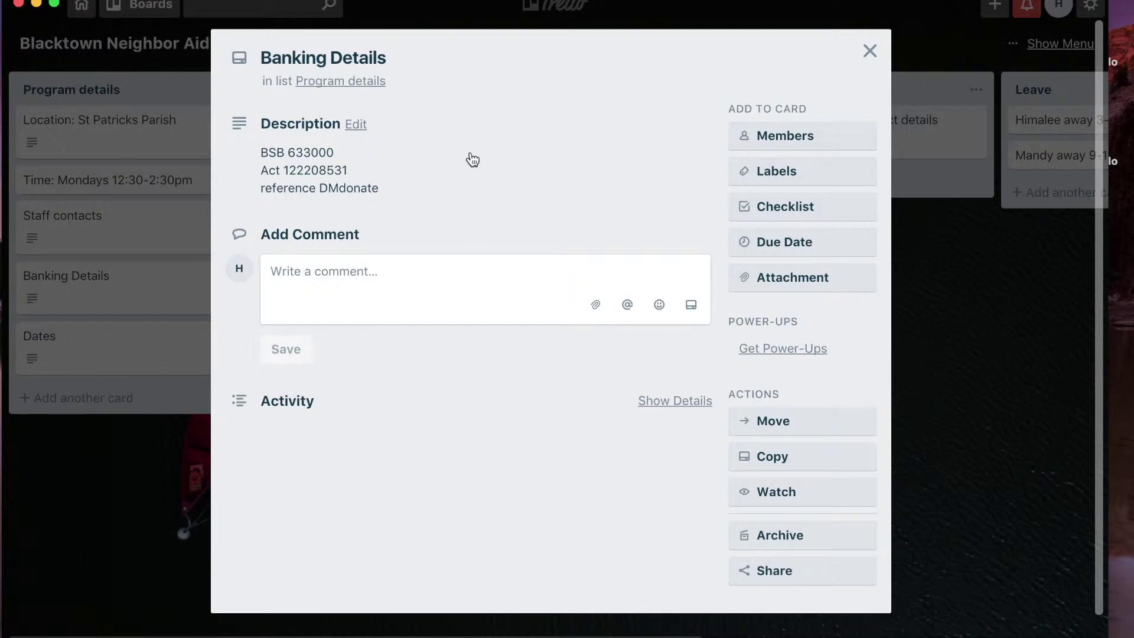
left_click(870, 51)
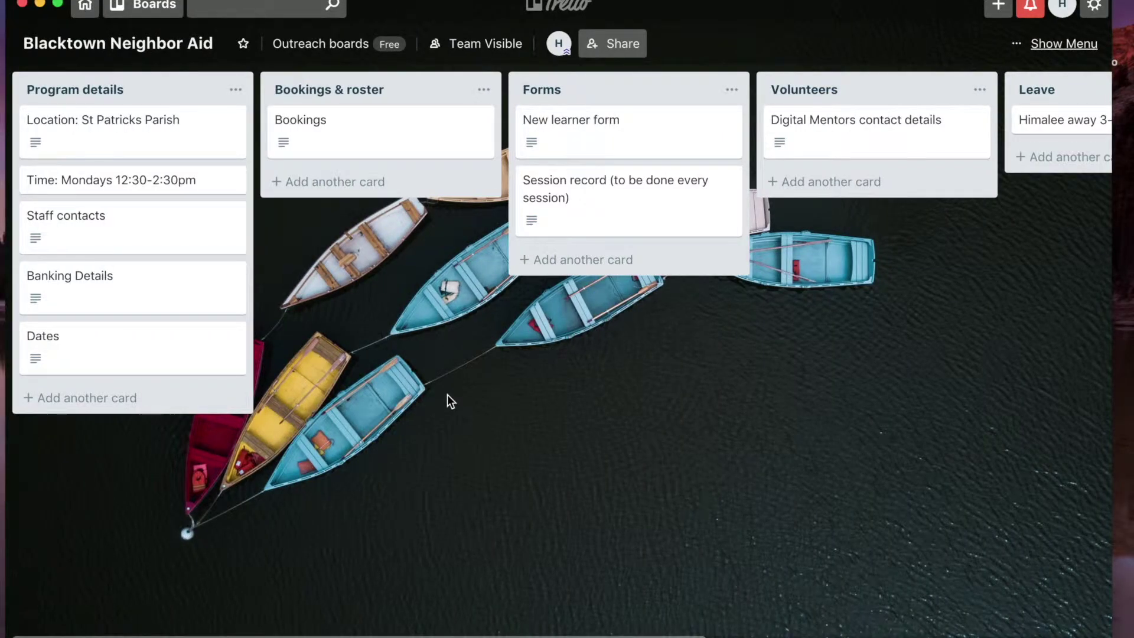
View the Bookings card's details and return to the full board
left_click(357, 135)
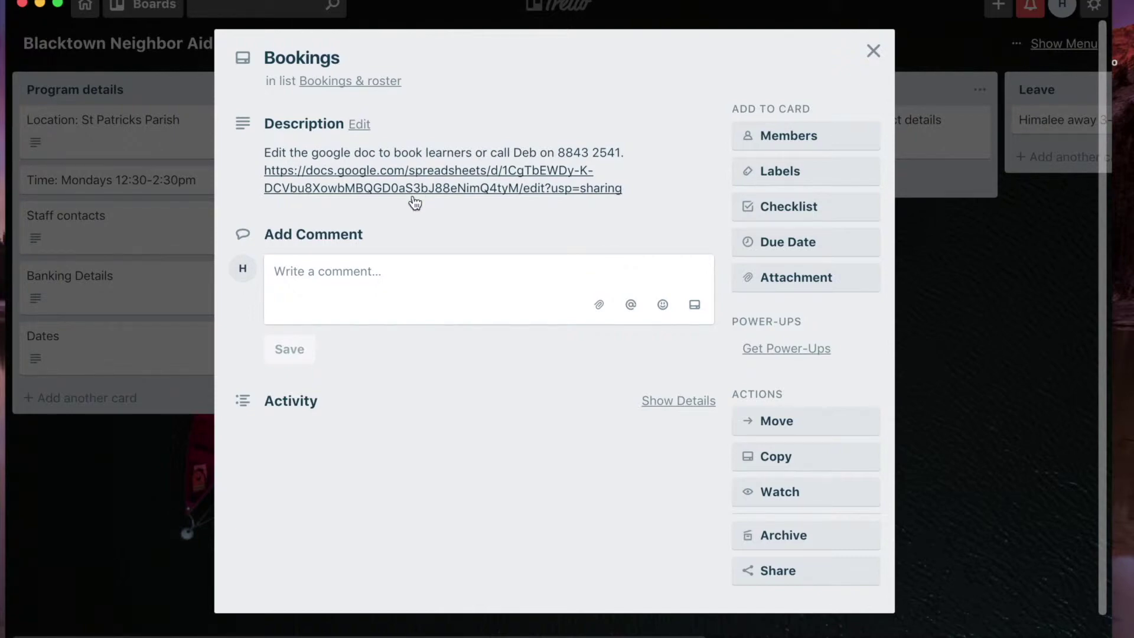
left_click(872, 52)
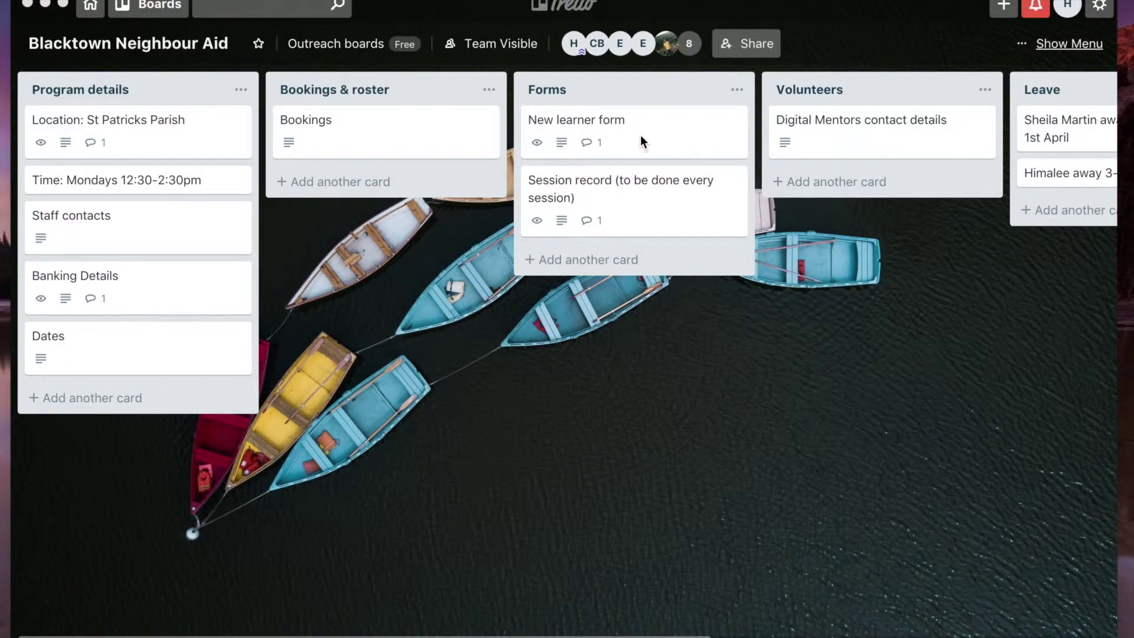
left_click(628, 126)
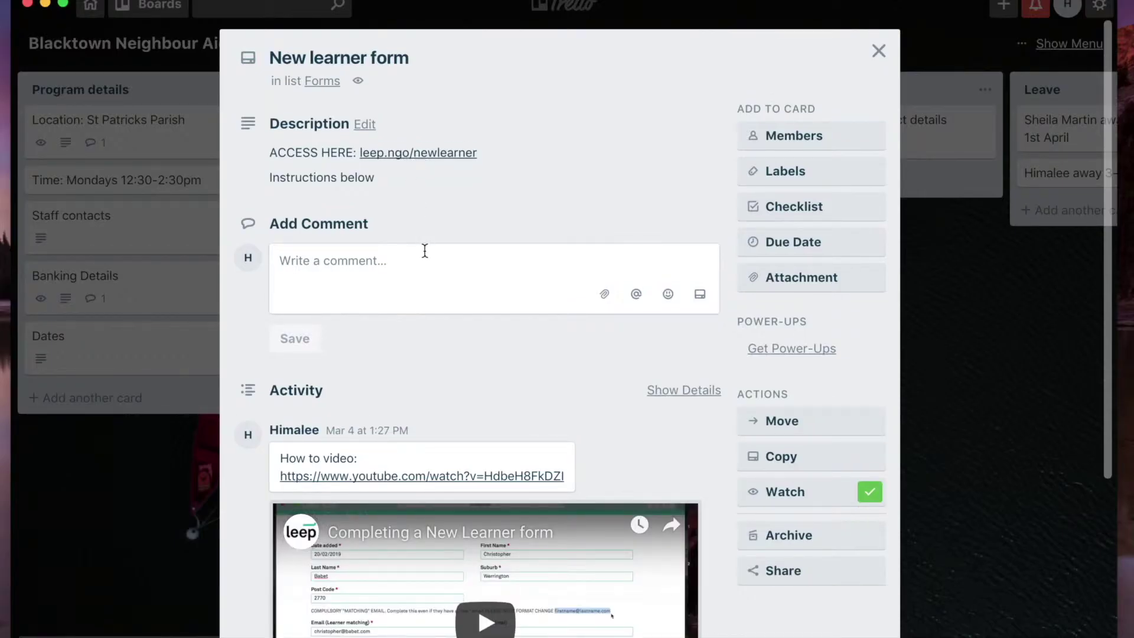
left_click(401, 159)
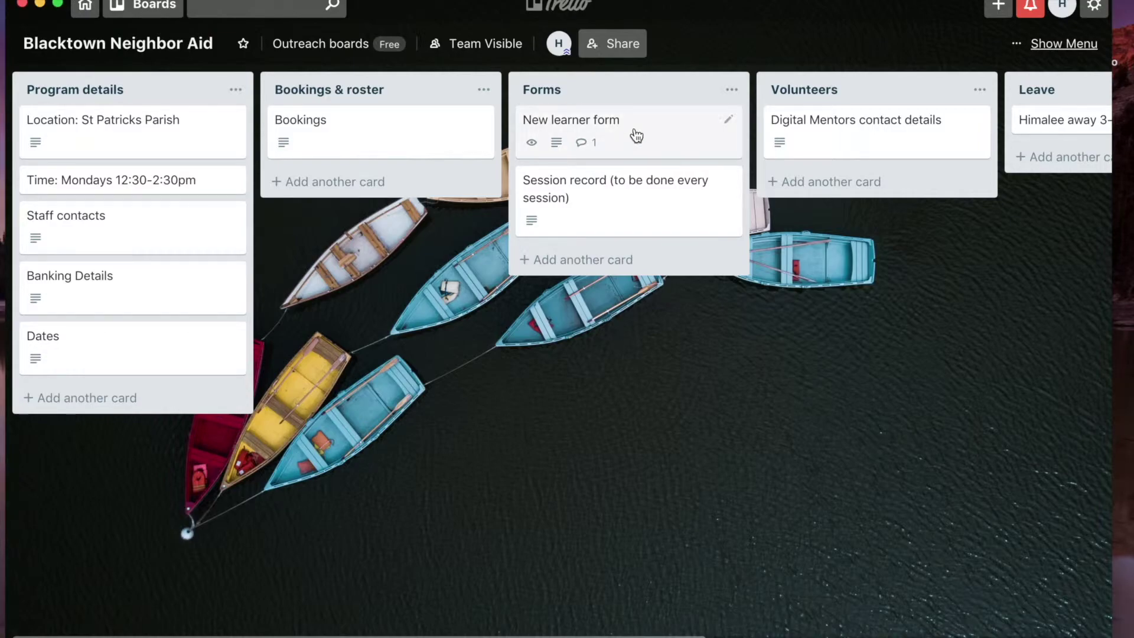
left_click(634, 132)
scroll(489, 172, "down", 1)
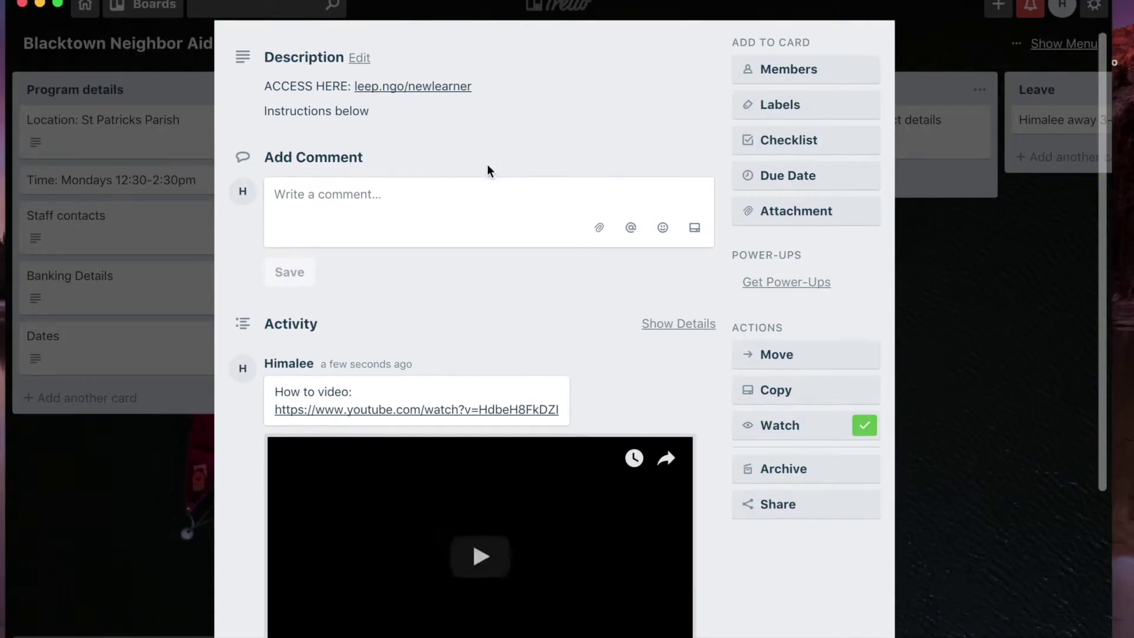
scroll(487, 164, "down", 3)
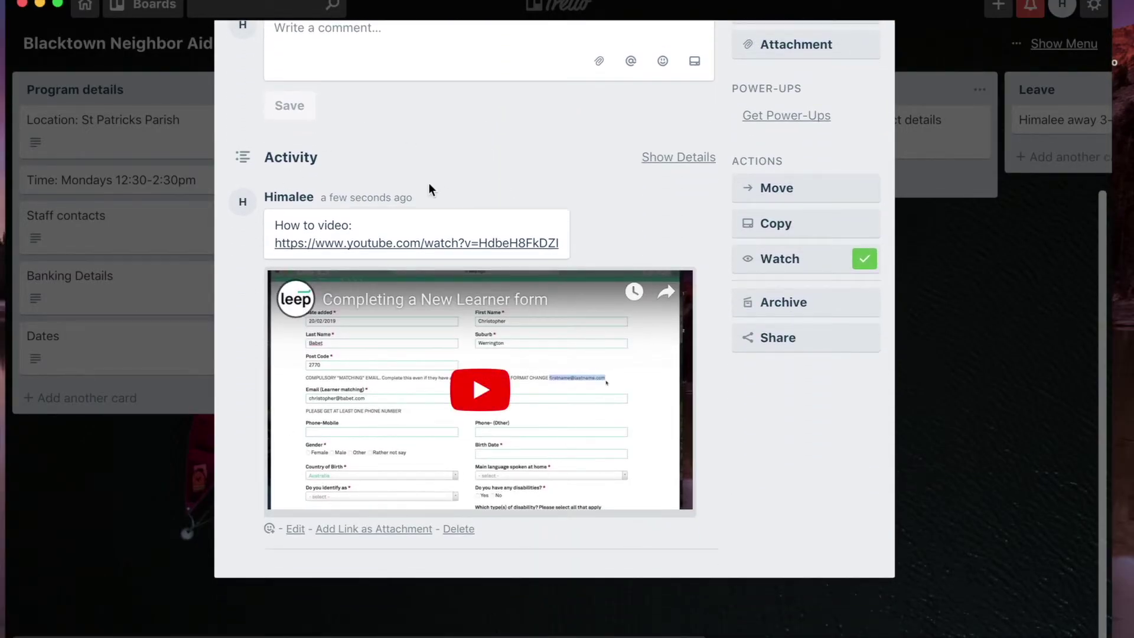
scroll(708, 144, "up", 4)
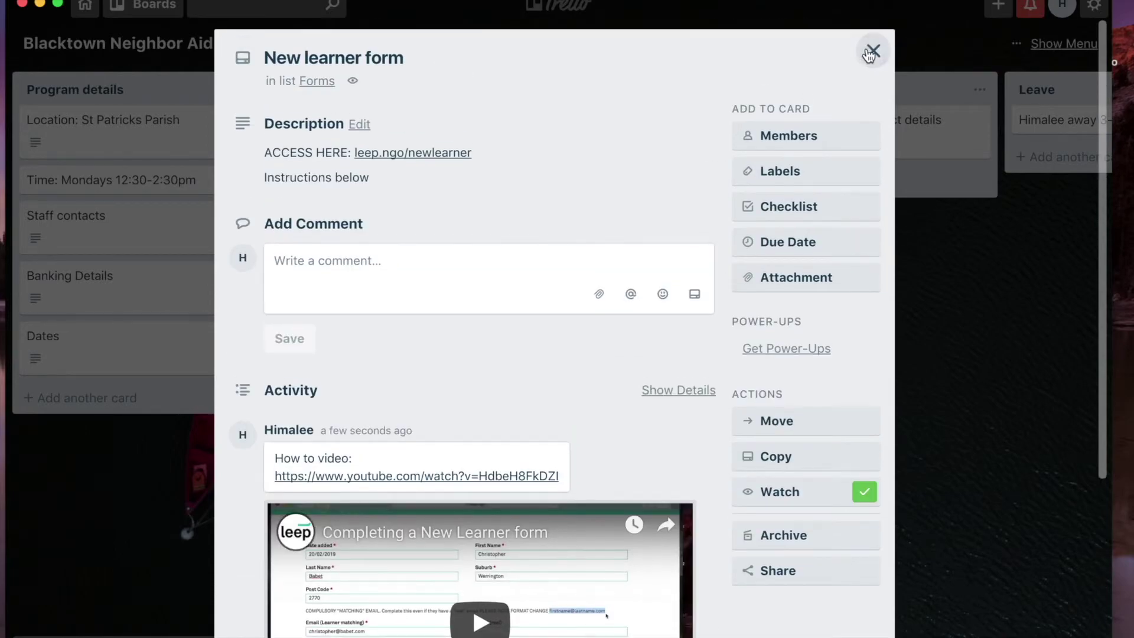
left_click(872, 49)
mouse_move(856, 131)
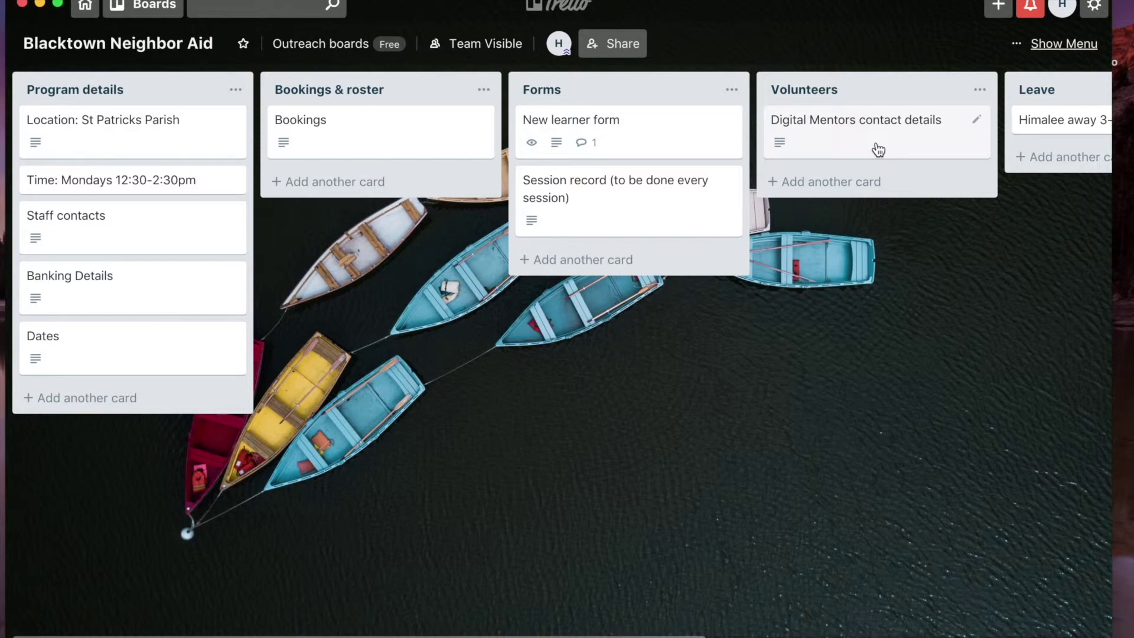
left_click(877, 149)
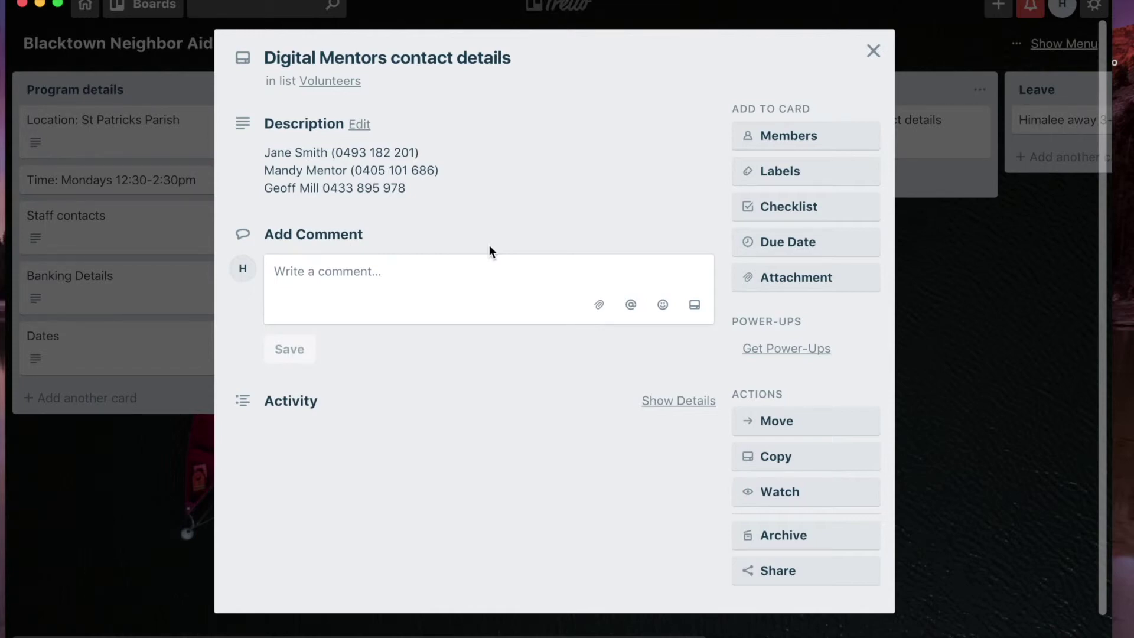
left_click(873, 51)
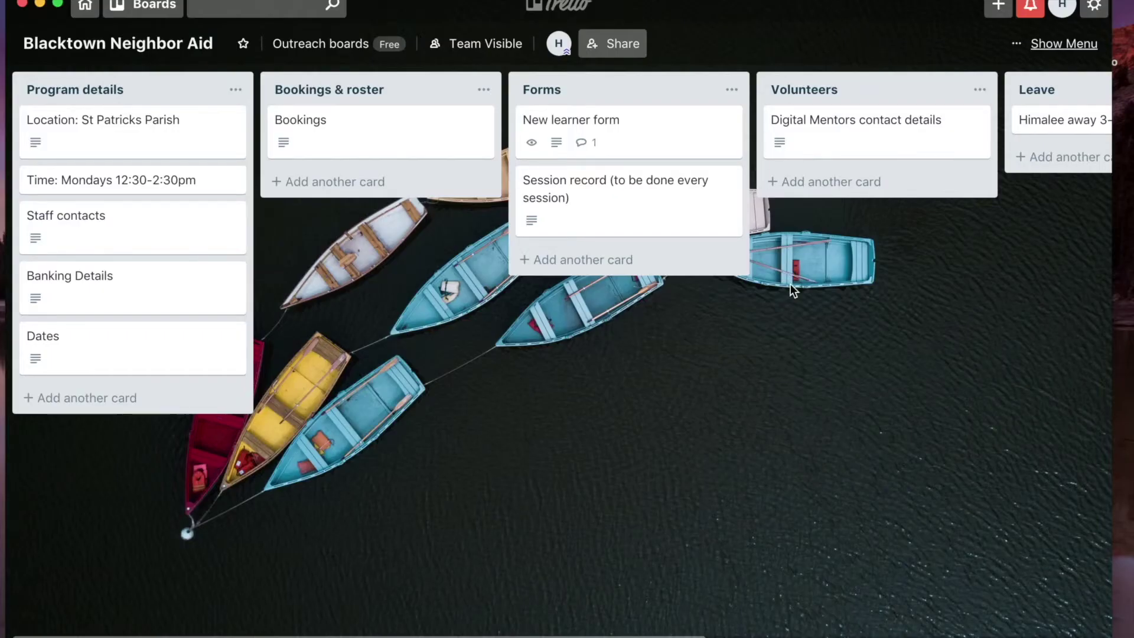
scroll(790, 284, "right", 6)
scroll(790, 284, "right", 2)
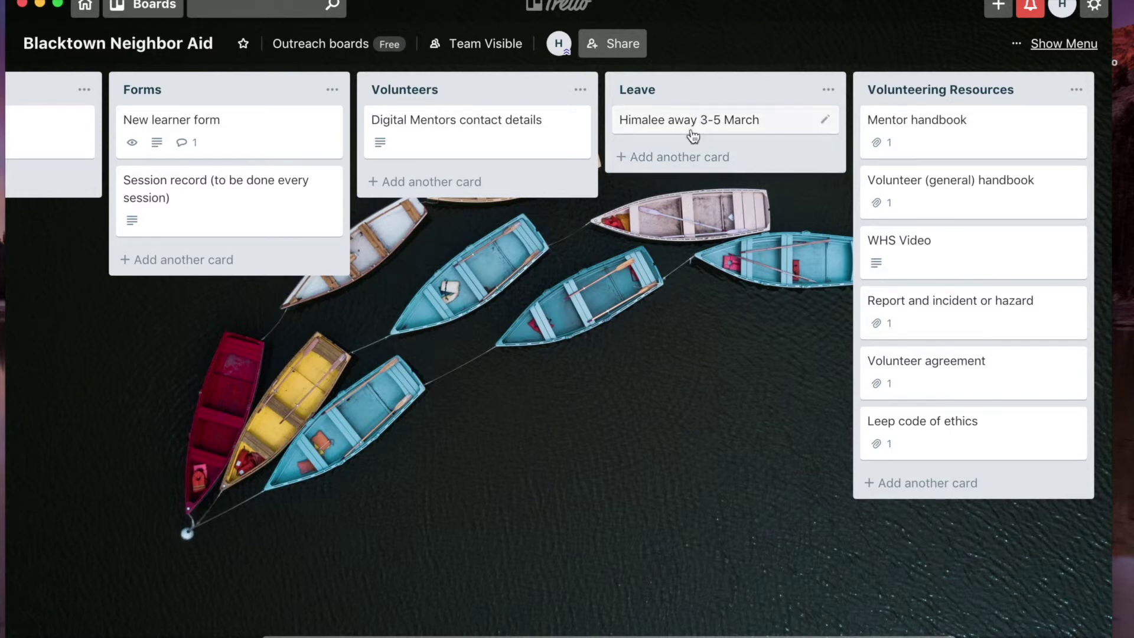
Create a 'Mandy away 9-11 March' card in the Leave list
left_click(691, 157)
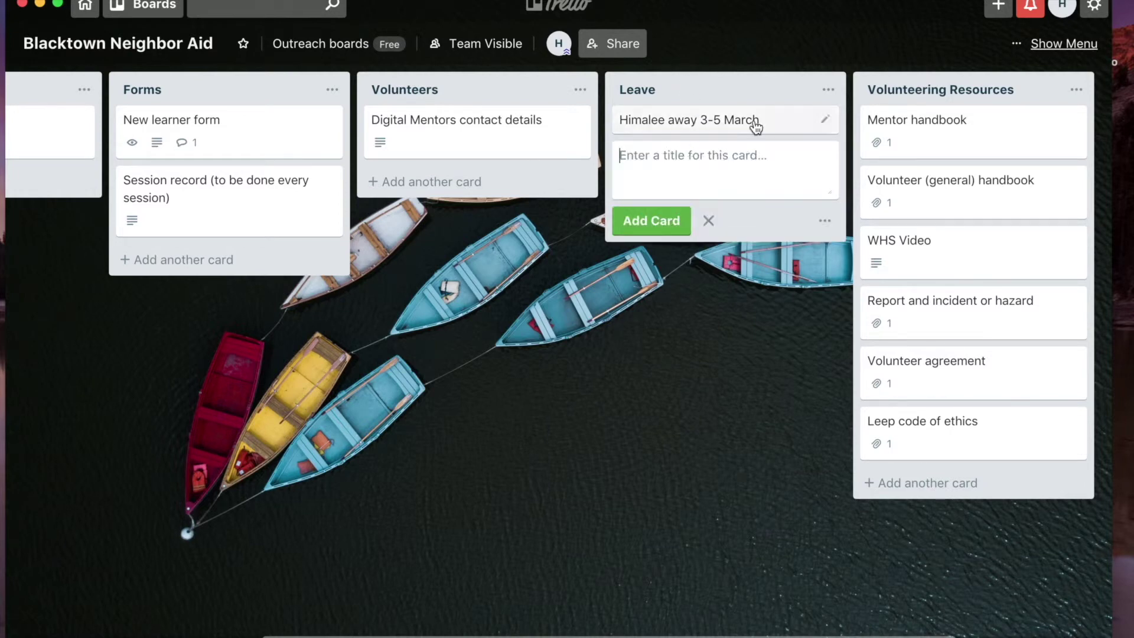
type("Mandy aw")
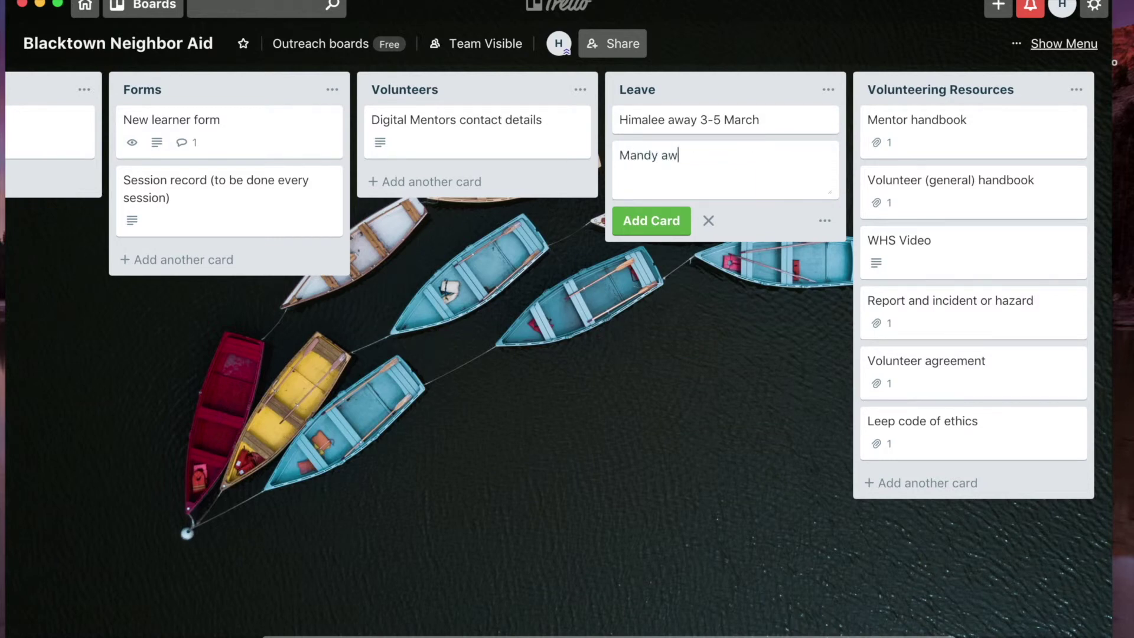
type("ay 9-")
type("11 ma")
key("BackSpace")
key("BackSpace")
type("March")
key("Return")
left_click(679, 330)
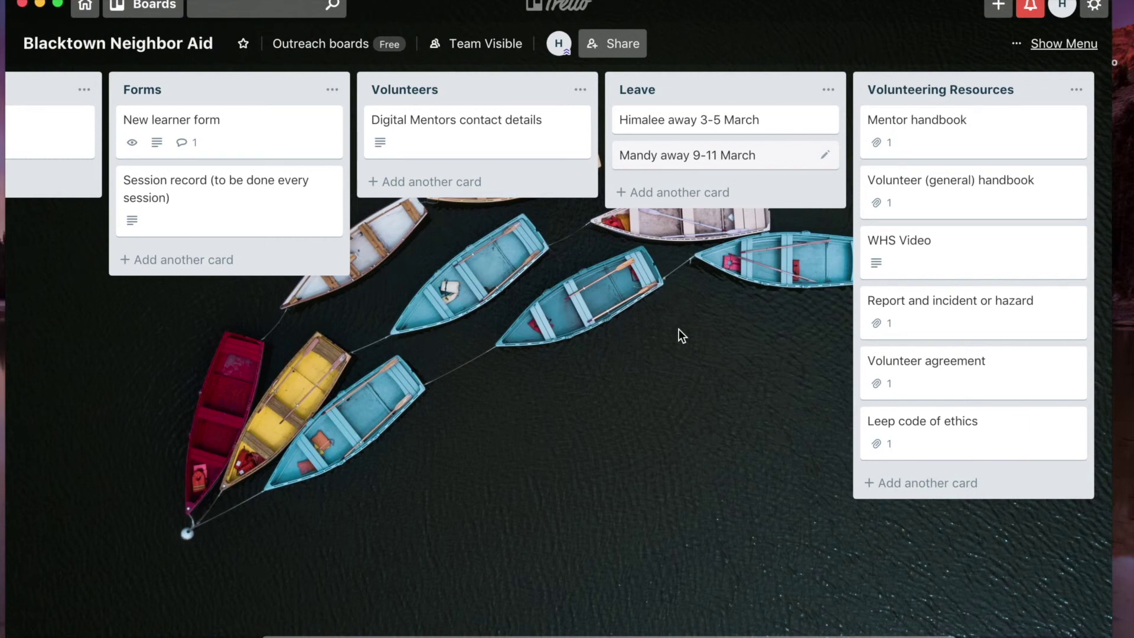
scroll(678, 329, "right", 3)
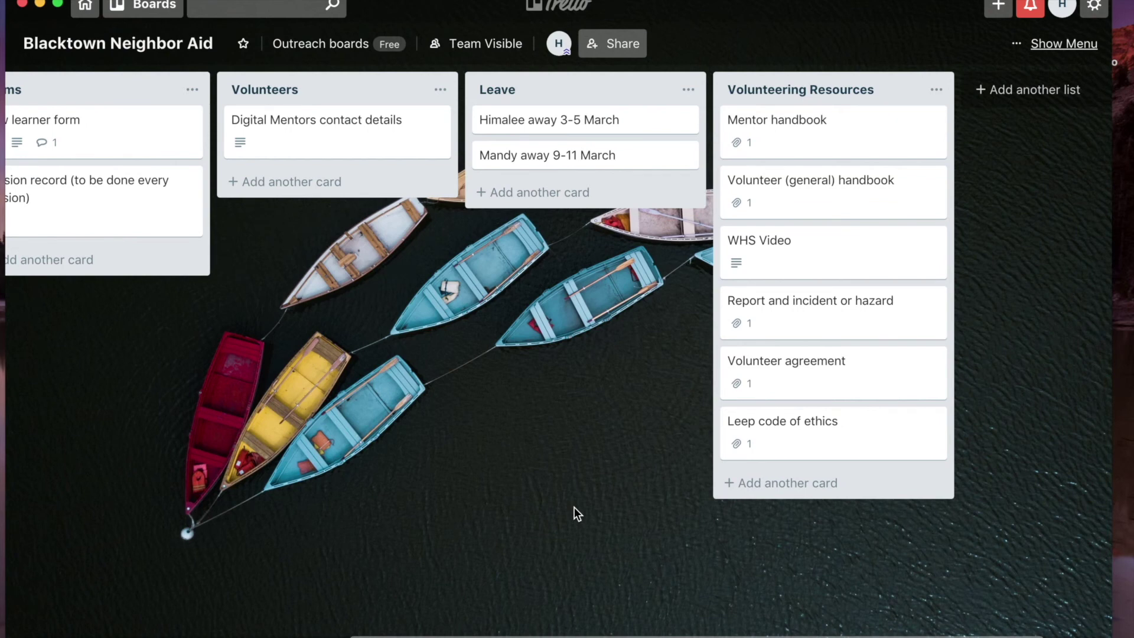